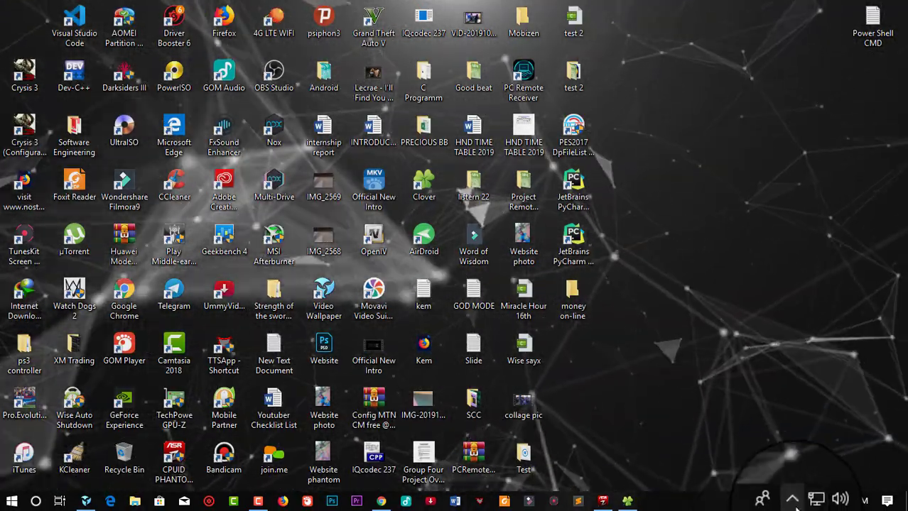
# Switch to Chrome and view the Windows 10 Home product page on the Microsoft store
pyautogui.click(381, 501)
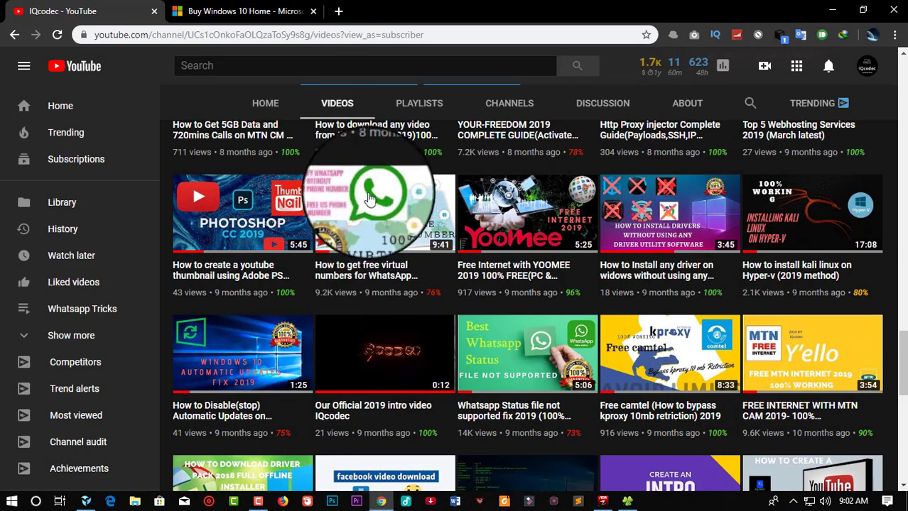
pyautogui.click(249, 10)
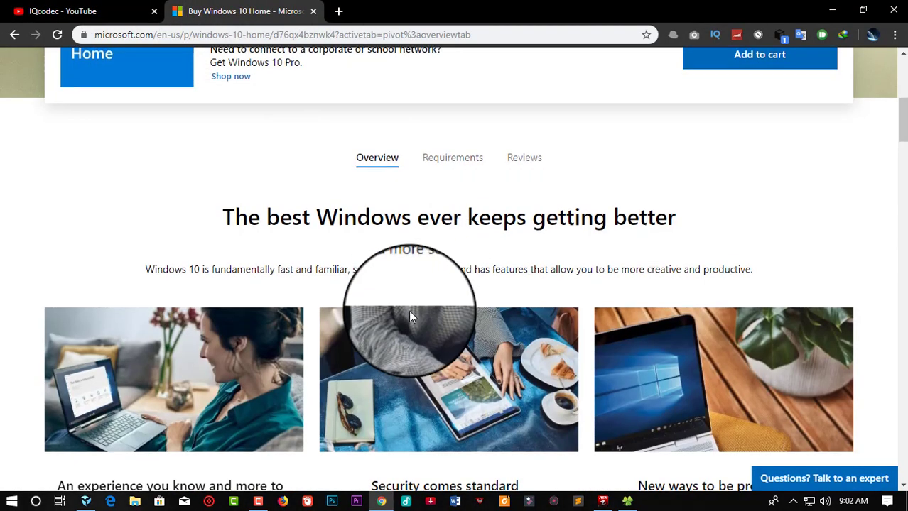
pyautogui.scroll(3, 410, 312)
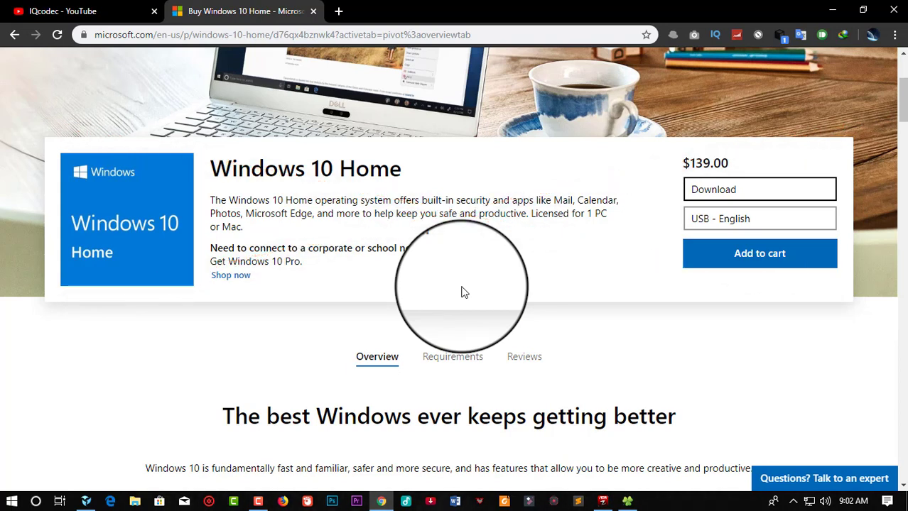
# Check the Windows edition in the System window and the processor details in CPU-Z
pyautogui.click(627, 500)
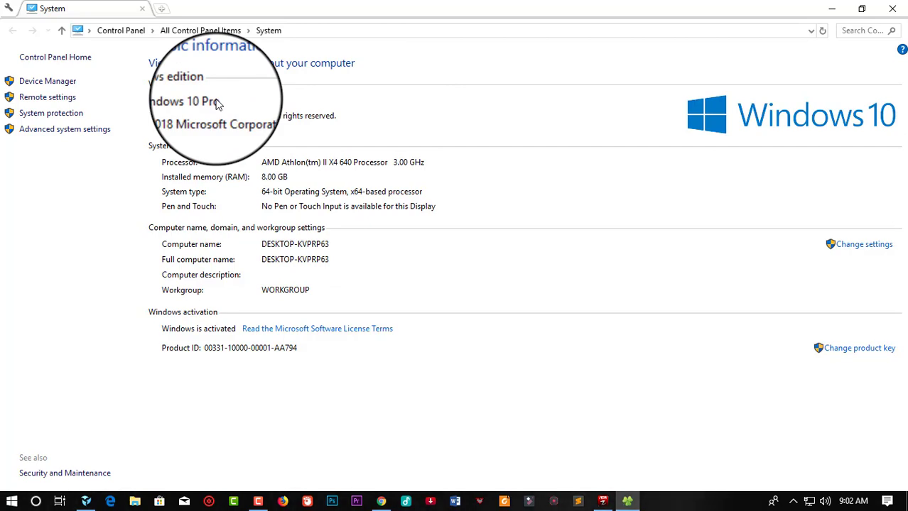
pyautogui.click(833, 16)
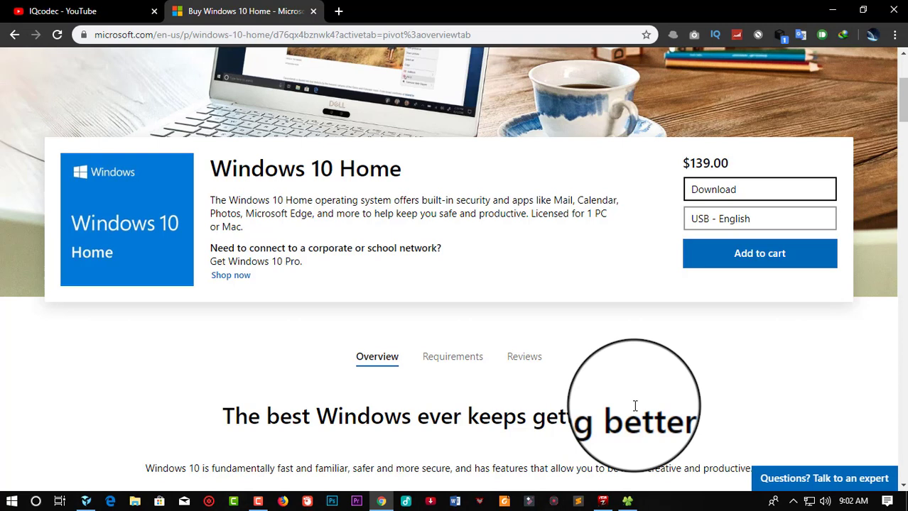
pyautogui.click(833, 9)
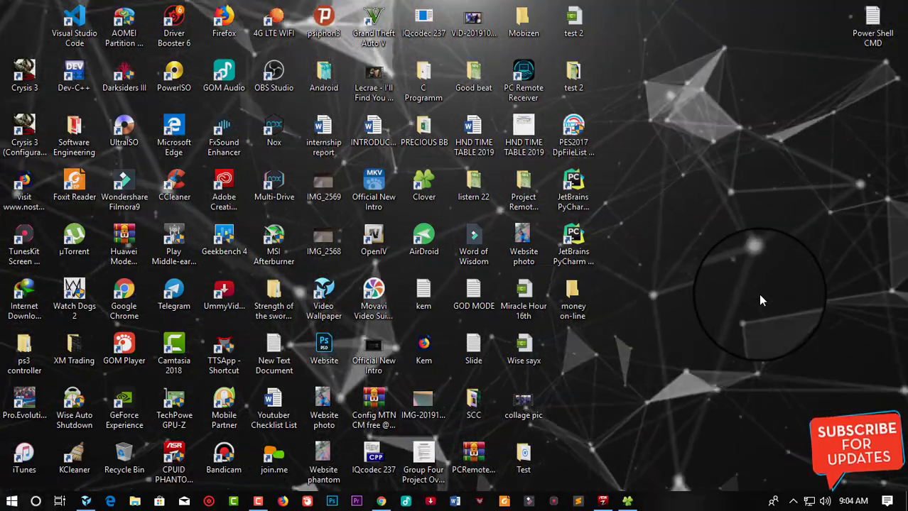
pyautogui.click(603, 501)
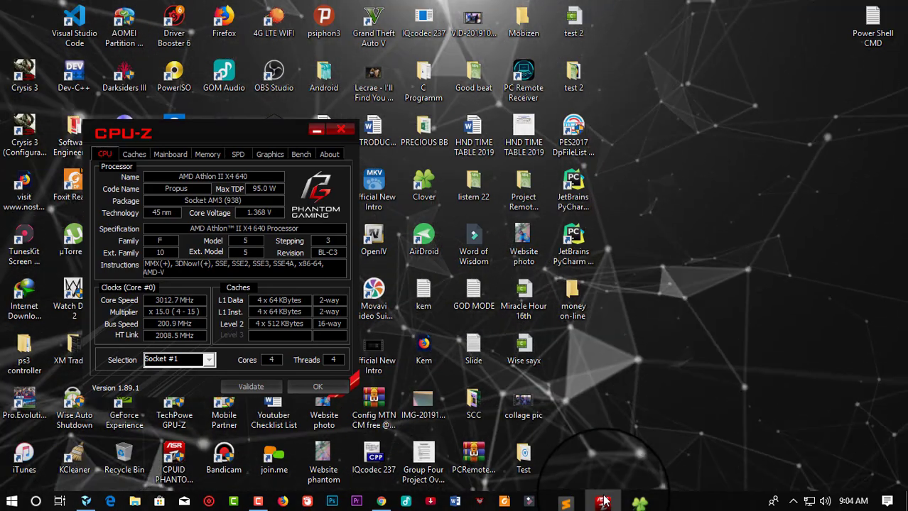
pyautogui.click(602, 501)
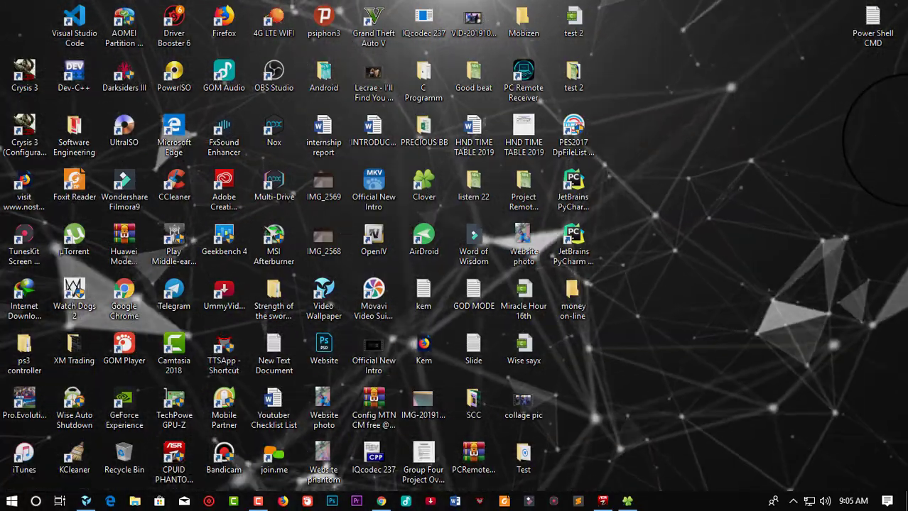
# View the DISM Hyper-V command in the Power Shell CMD text file and look up the options for running Windows PowerShell as administrator
pyautogui.doubleClick(867, 41)
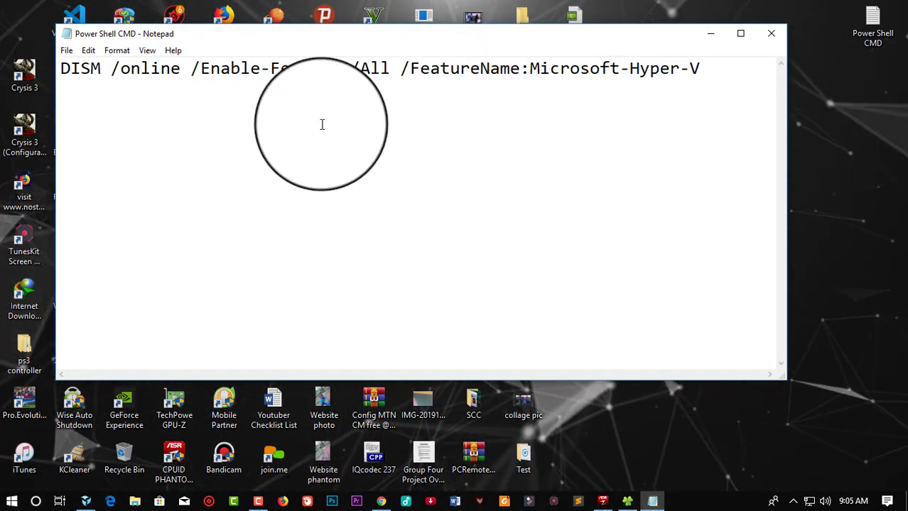
pyautogui.moveTo(717, 71); pyautogui.dragTo(30, 61)
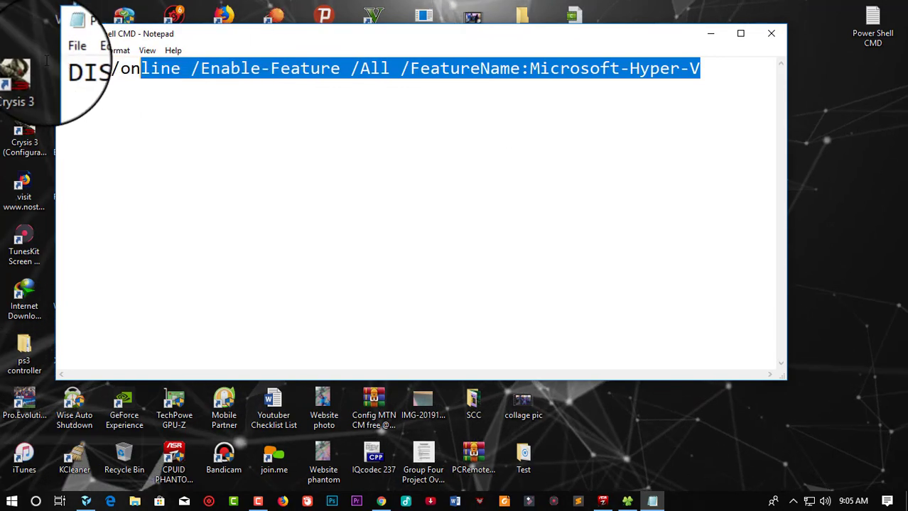
pyautogui.press('super')
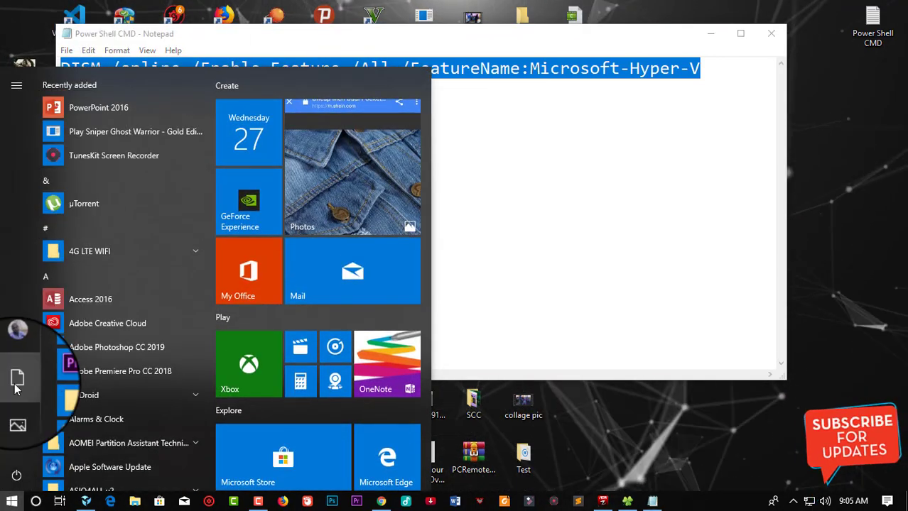
pyautogui.write('powe')
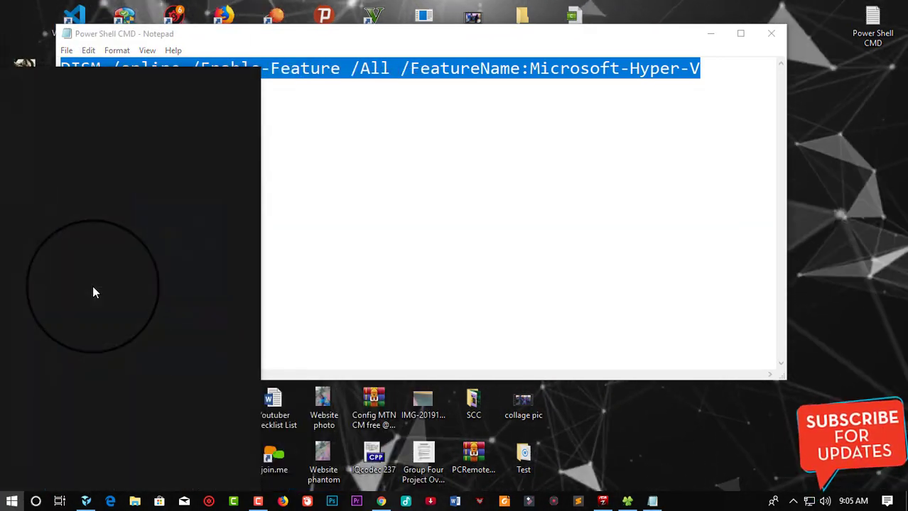
pyautogui.write('r')
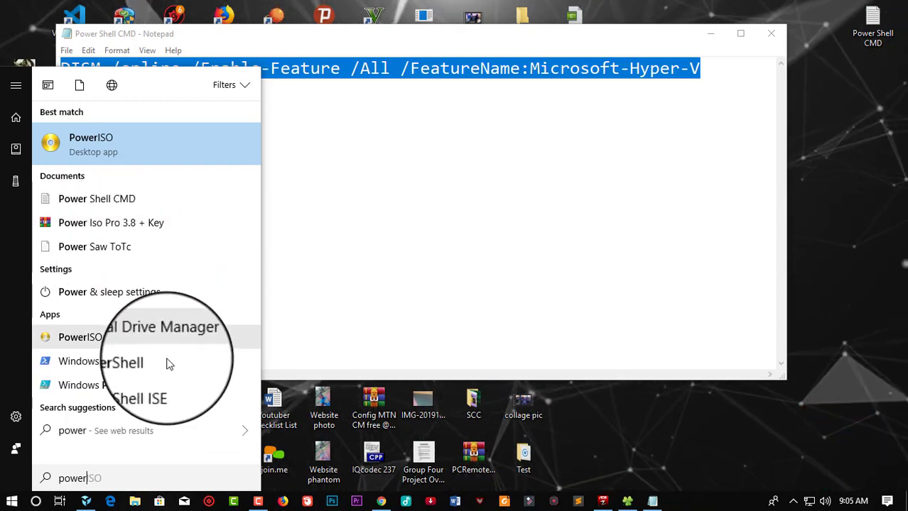
pyautogui.rightClick(116, 373)
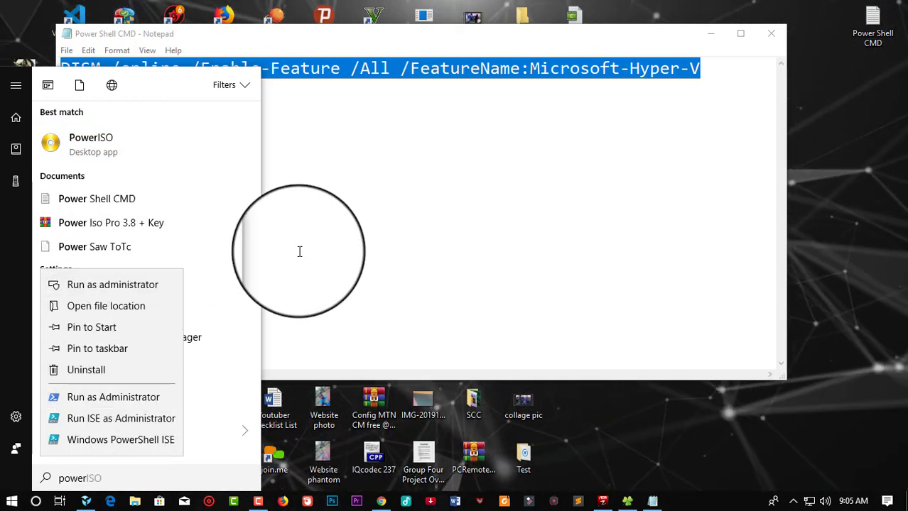
pyautogui.click(567, 145)
pyautogui.click(723, 77)
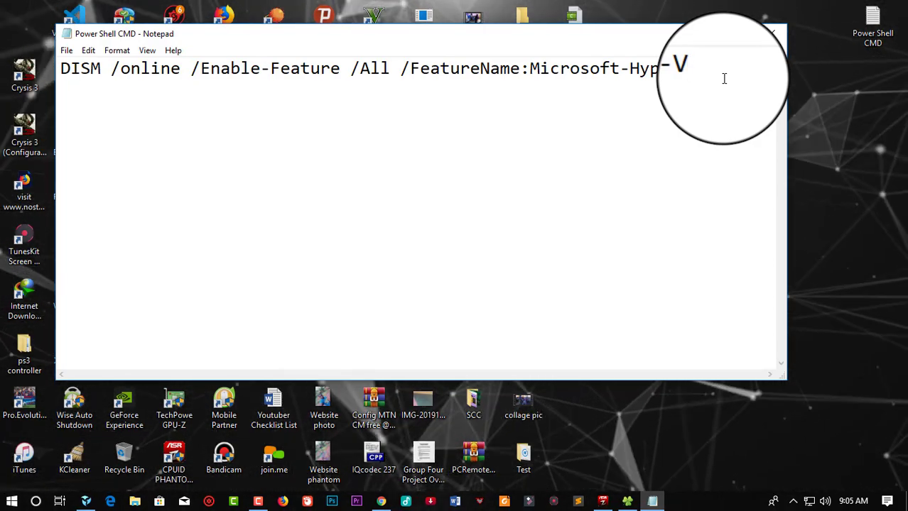
pyautogui.click(694, 37)
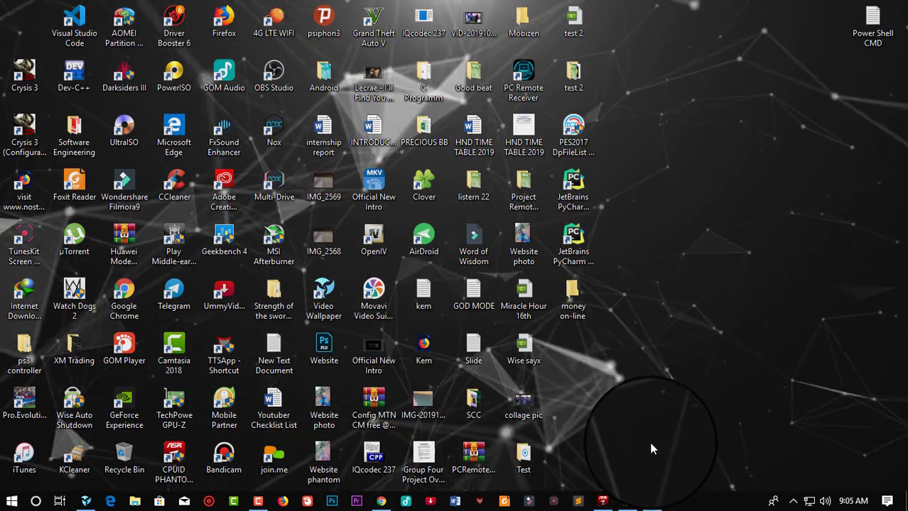
# Open a new This PC tab in the file explorer and close the System tab
pyautogui.click(627, 502)
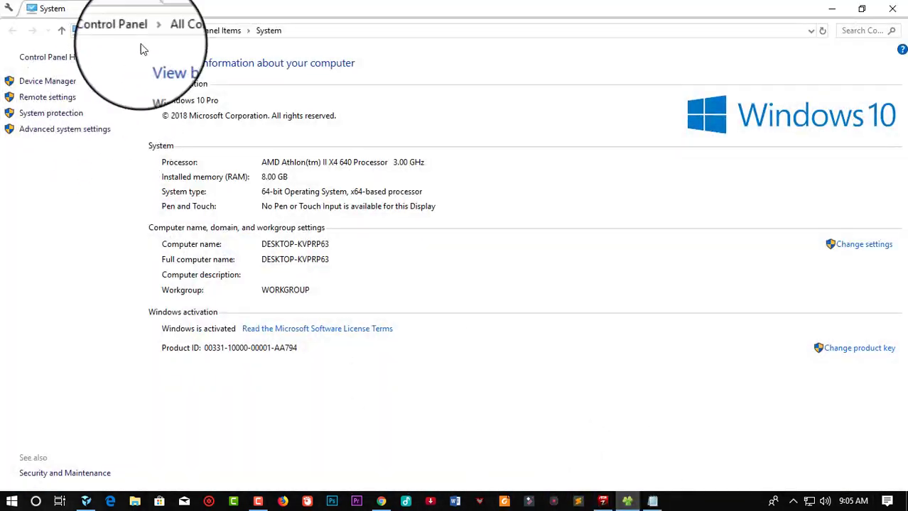
pyautogui.click(167, 10)
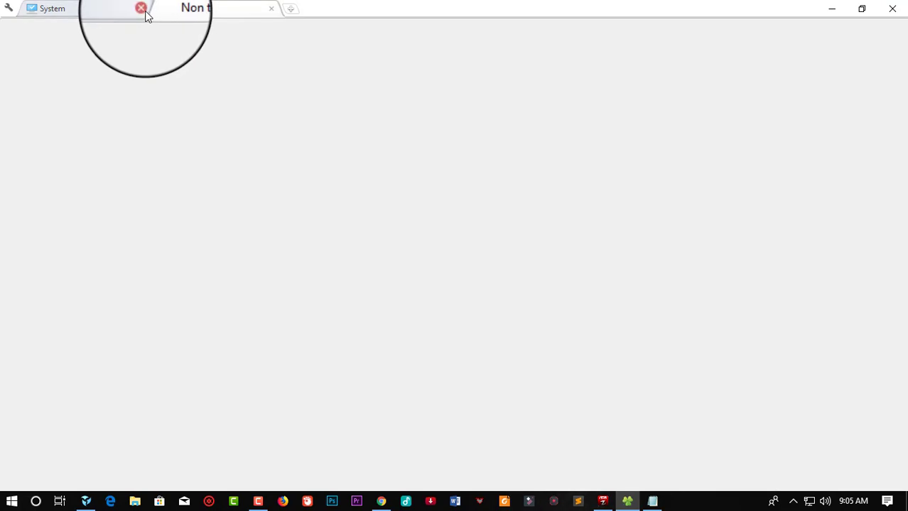
pyautogui.click(141, 8)
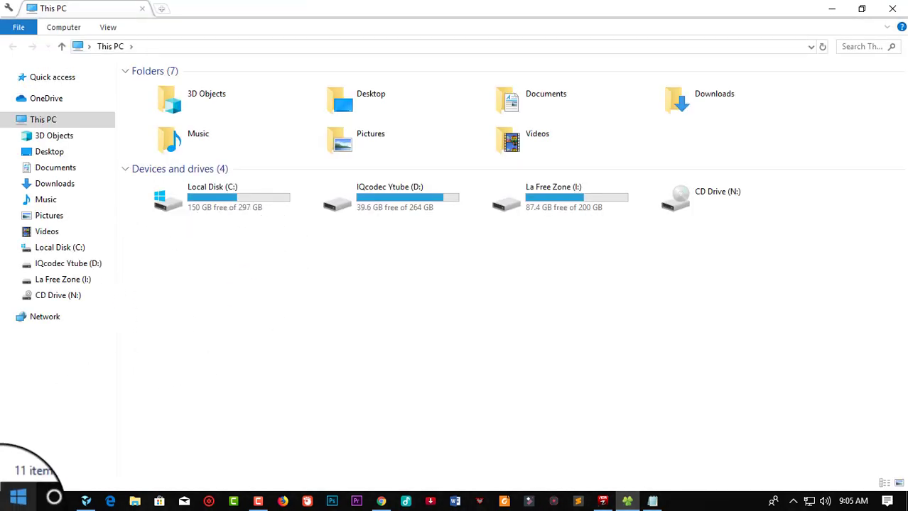
# Open Programs and Features and bring up the dialog for turning Windows features on or off
pyautogui.click(10, 502)
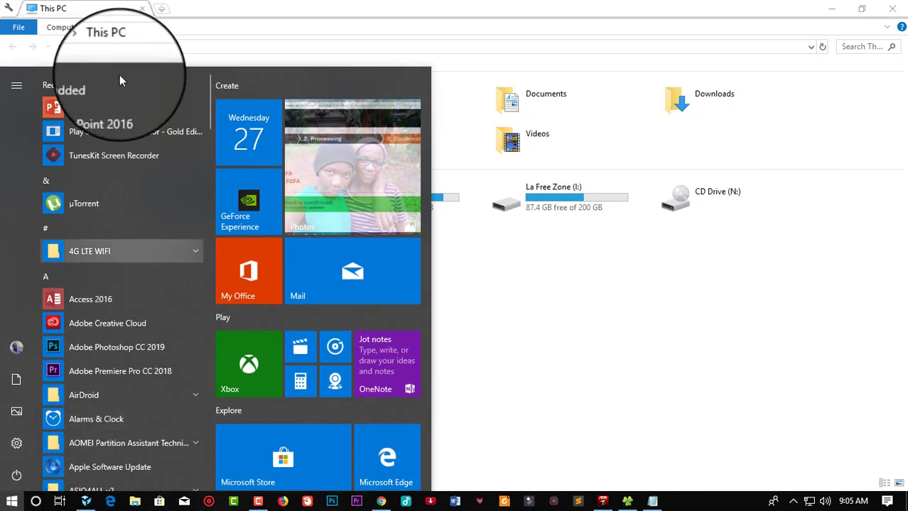
pyautogui.rightClick(145, 107)
pyautogui.click(155, 162)
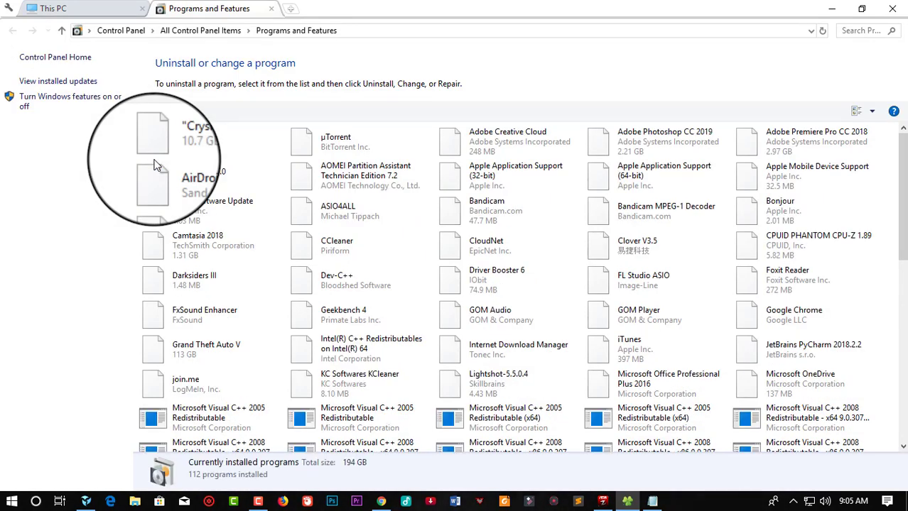
pyautogui.click(61, 100)
# Search Windows for "hyper V" and return to the Windows Features dialog
pyautogui.click(8, 502)
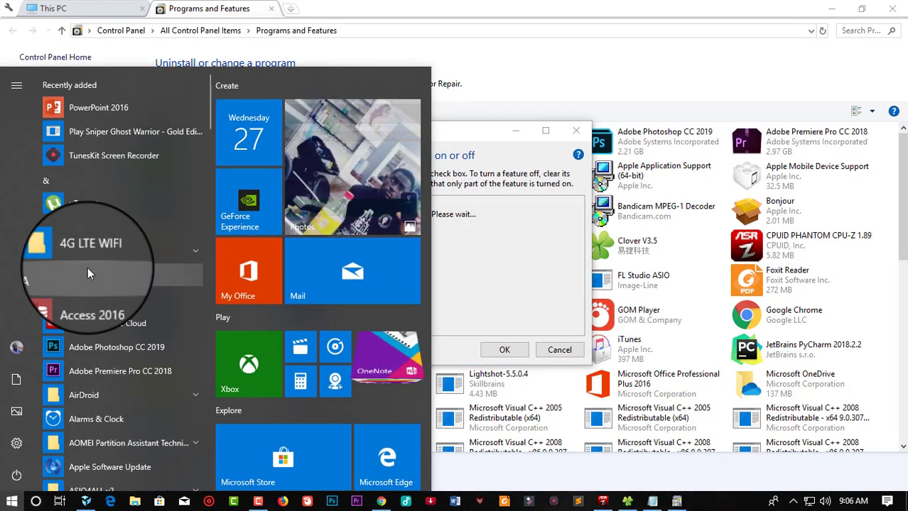
pyautogui.write('hy')
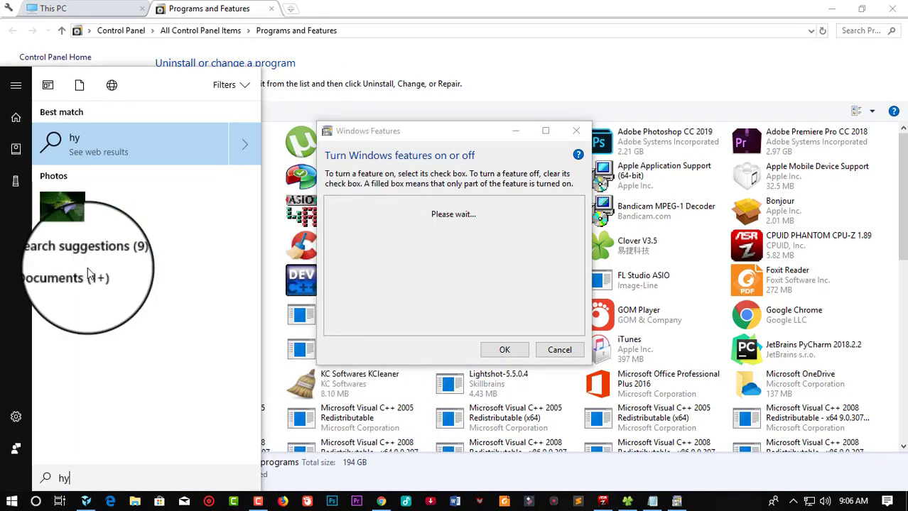
pyautogui.write('per V')
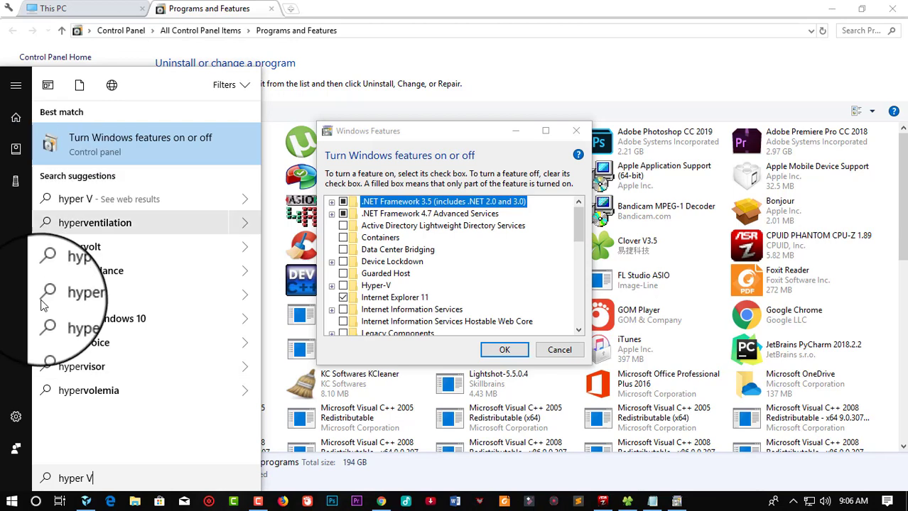
pyautogui.click(543, 131)
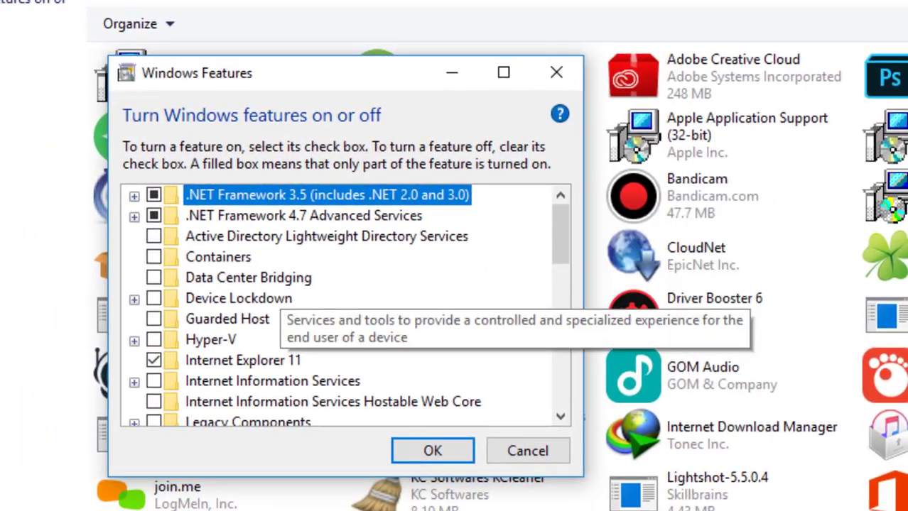
# Enable the Hyper-V feature, including its management tools and platform, and apply the change
pyautogui.click(135, 340)
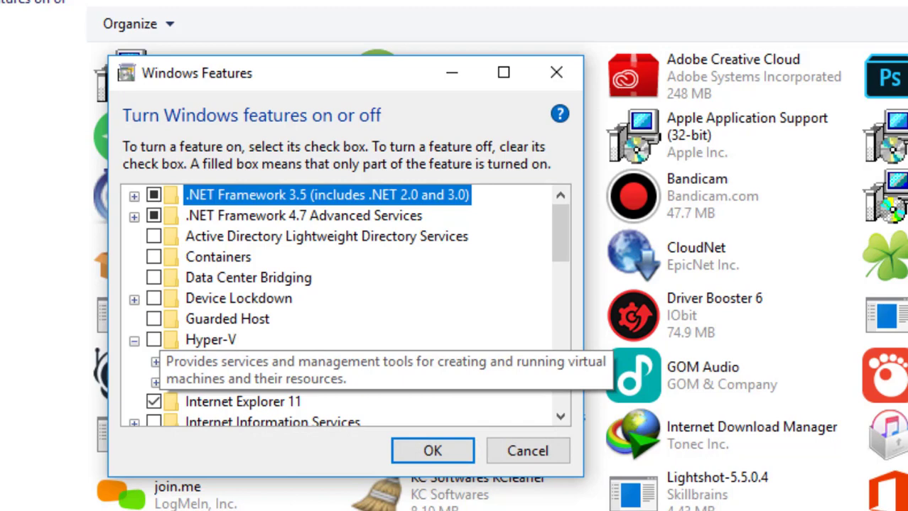
pyautogui.click(153, 340)
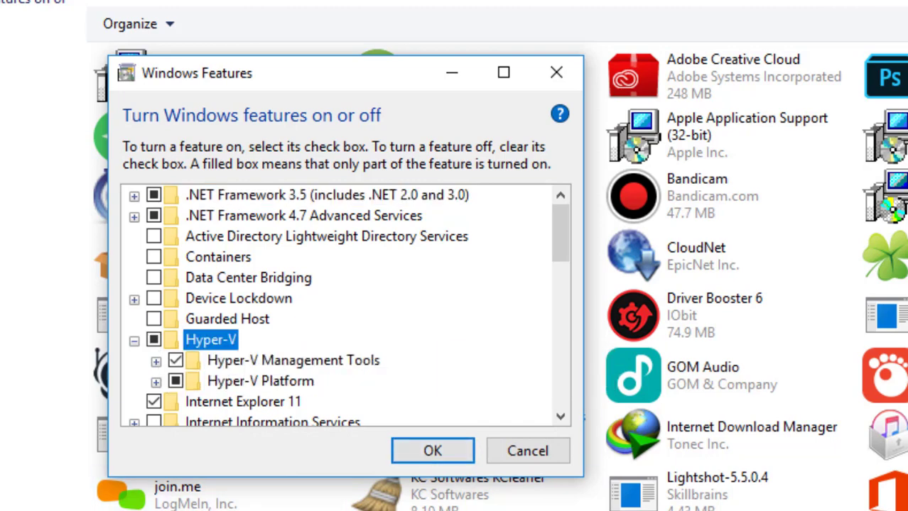
pyautogui.press('Return')
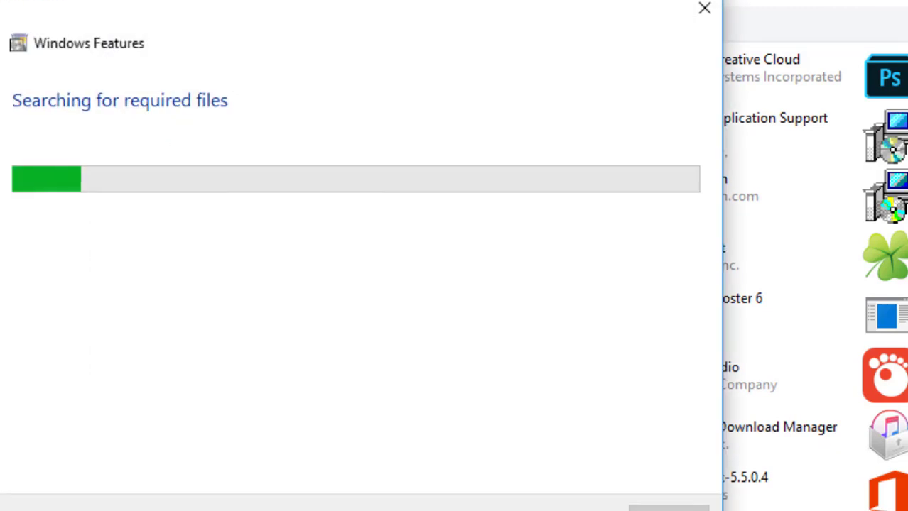
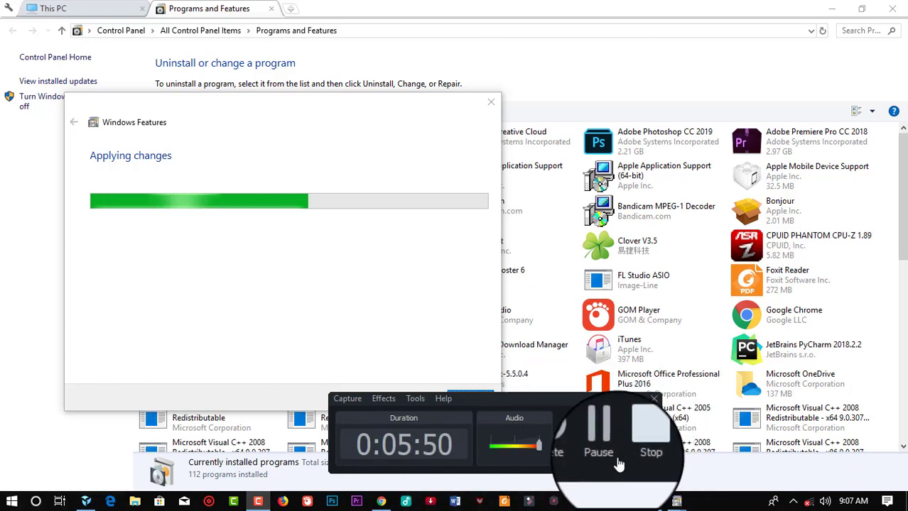
pyautogui.click(605, 437)
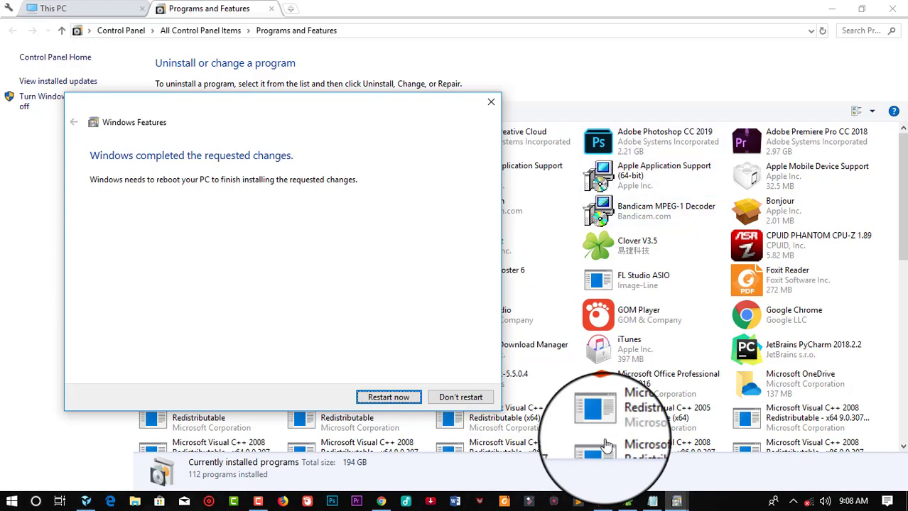
pyautogui.click(283, 501)
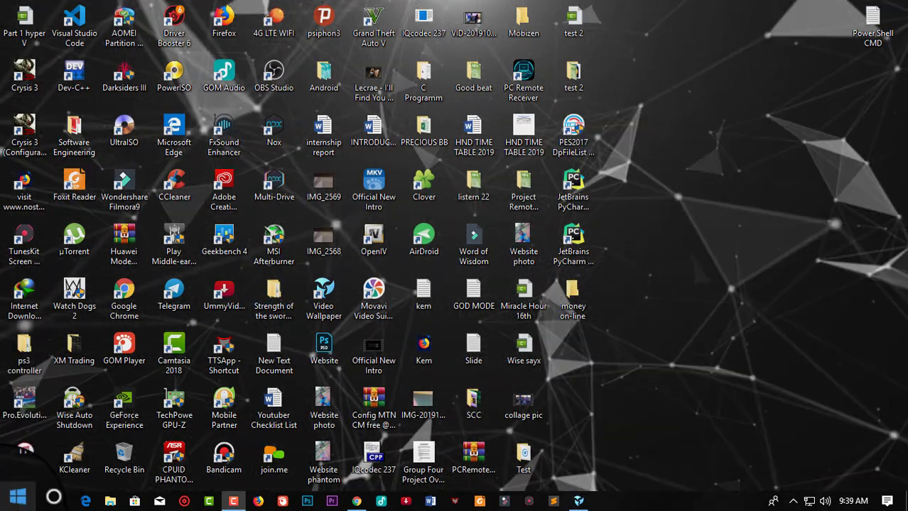
# Find and open Hyper-V Manager, and restore its window down from full screen
pyautogui.click(15, 500)
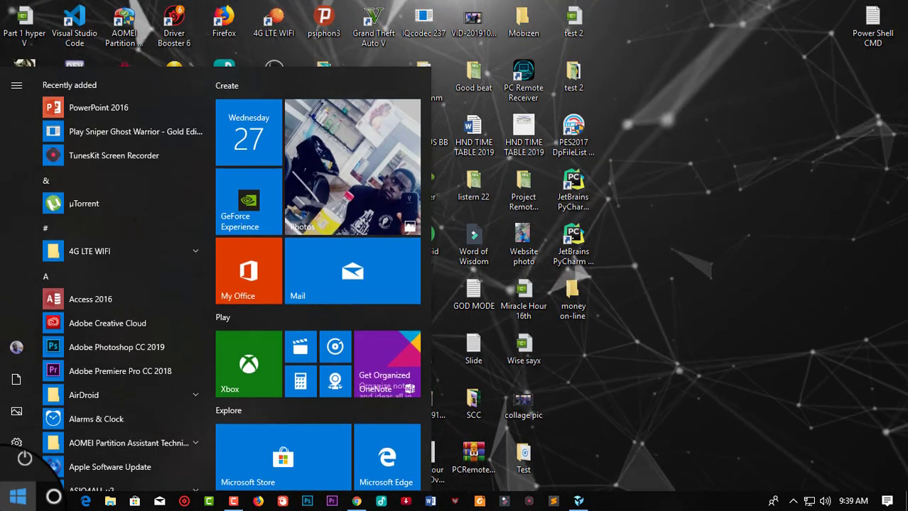
pyautogui.write('hyper')
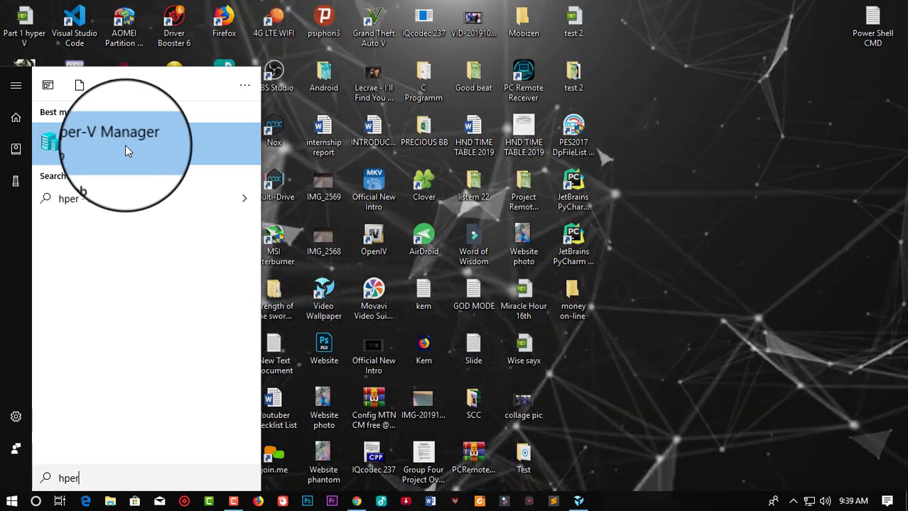
pyautogui.click(117, 139)
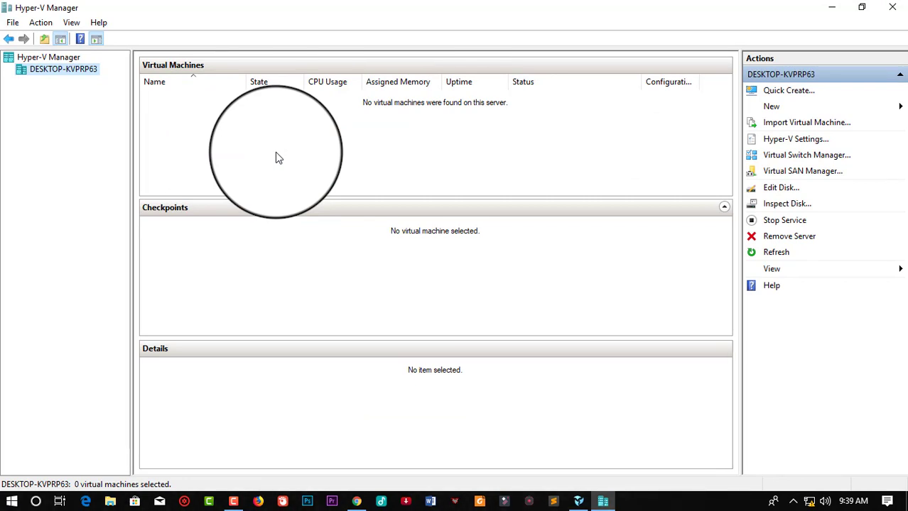
pyautogui.press('super+Down')
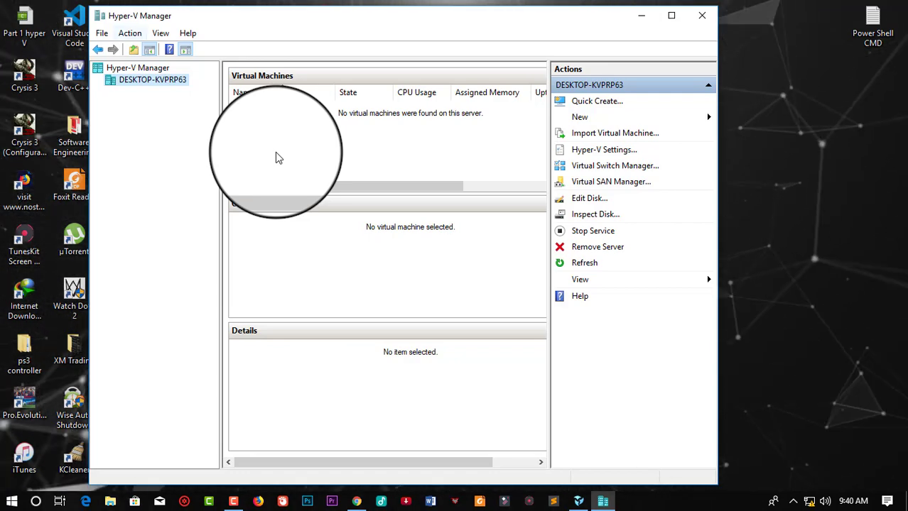
# Switch to YouTube in Chrome, open the channel's video "How to install kali linux on Hyper-v (2019 method)", and return to the video list
pyautogui.press('alt')
pyautogui.press('a')
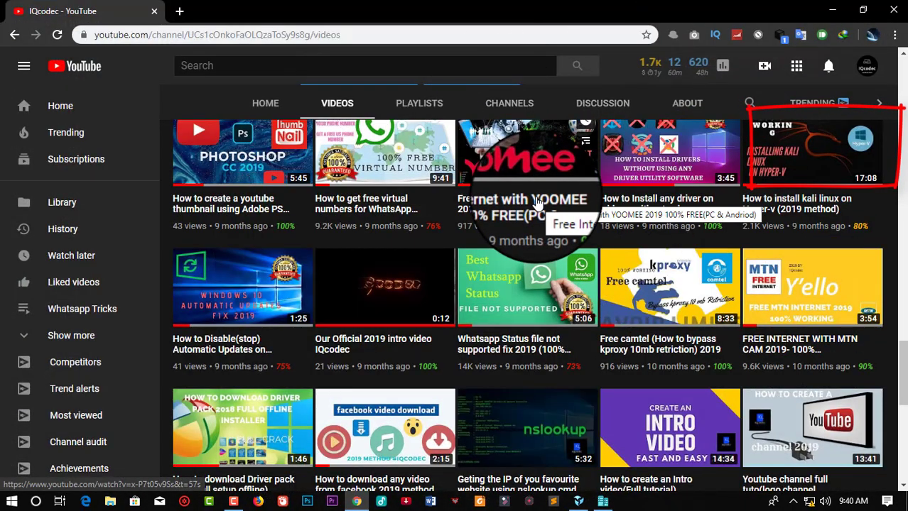
pyautogui.click(800, 211)
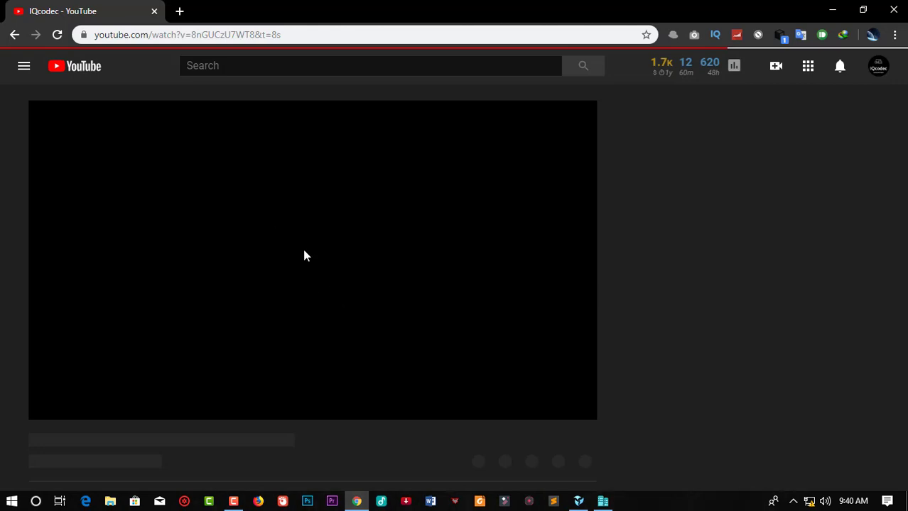
pyautogui.click(15, 36)
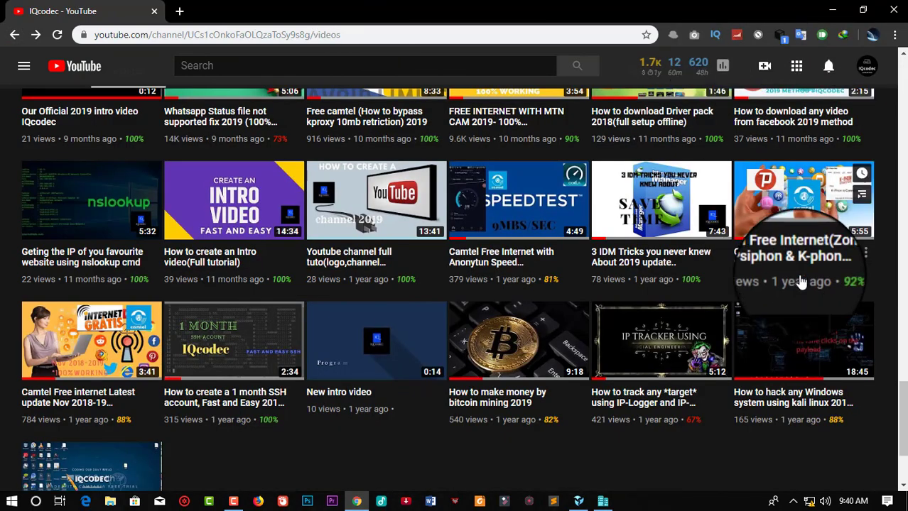
# Browse the IQcodec channel's uploads around the Kali Linux on Hyper-V video and go back up to the channel header
pyautogui.moveTo(782, 379)
pyautogui.scroll(4, 781, 379)
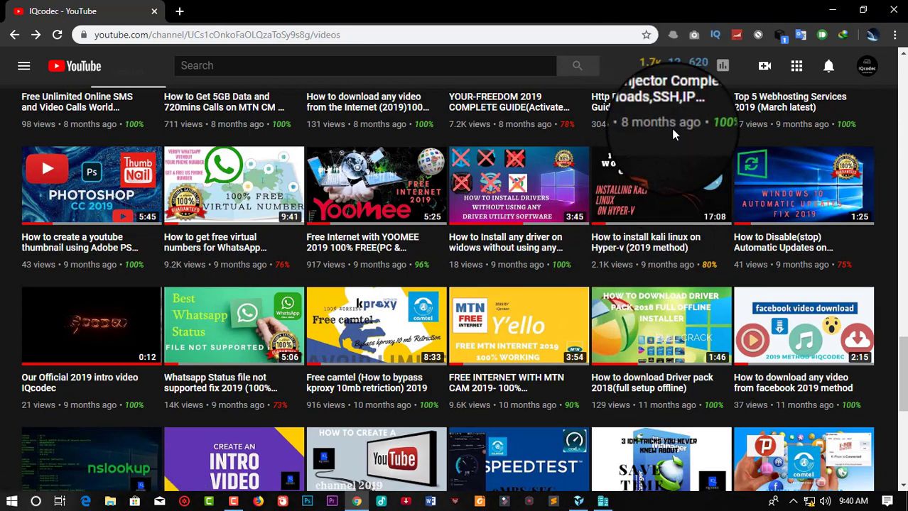
pyautogui.click(832, 13)
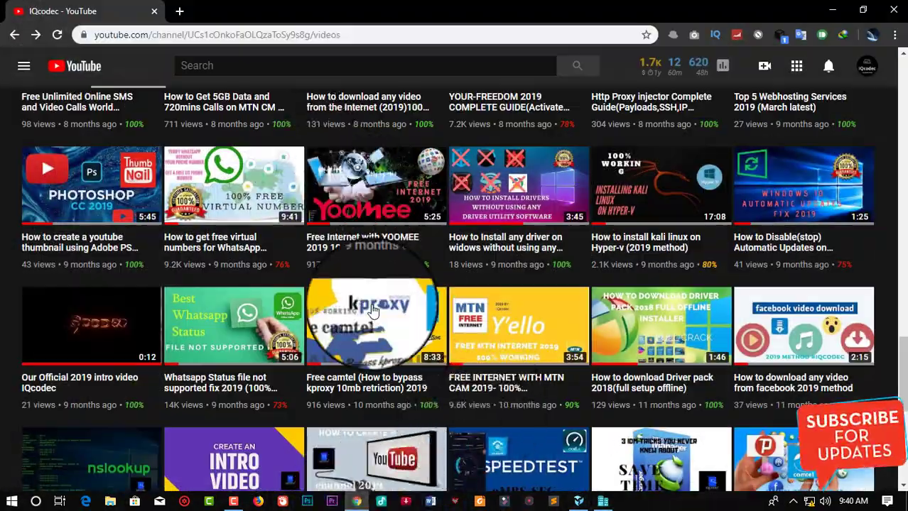
pyautogui.scroll(6, 373, 312)
pyautogui.scroll(10, 373, 313)
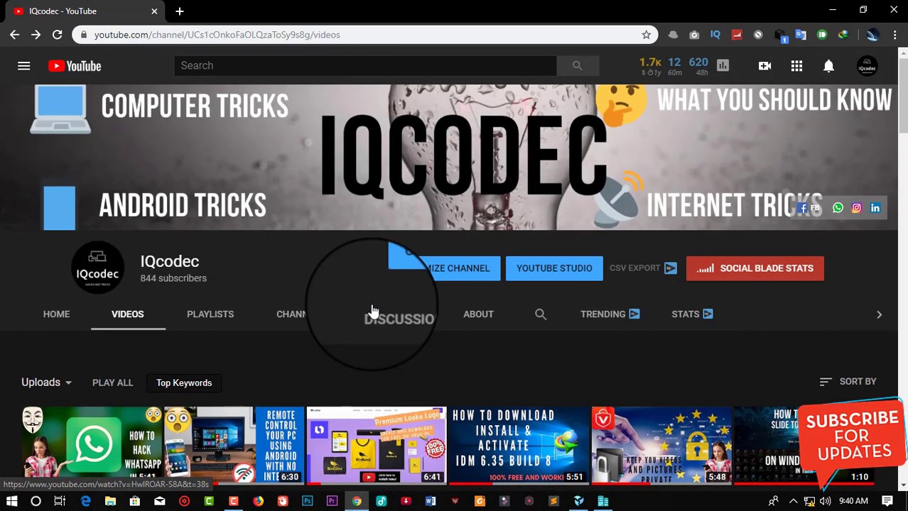